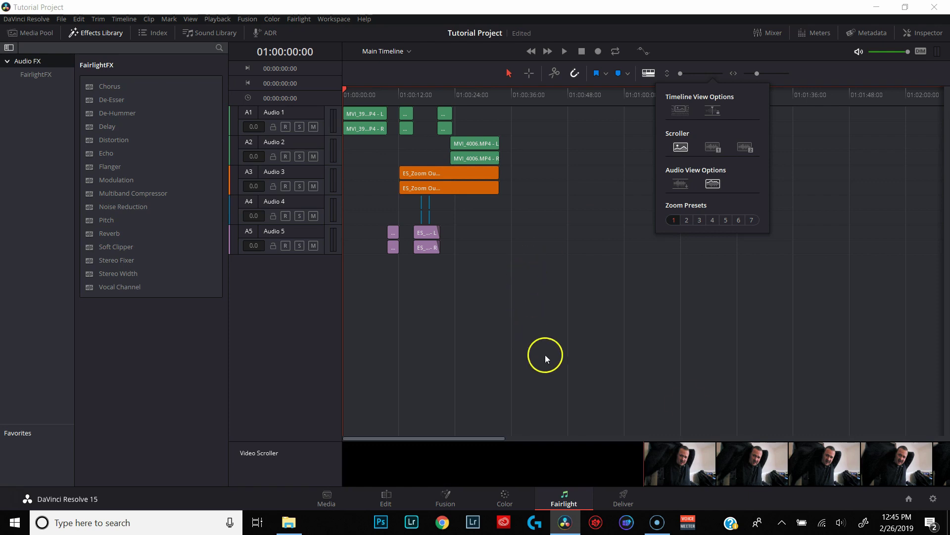
Turn off the video scroller in the timeline view options
left_click(681, 147)
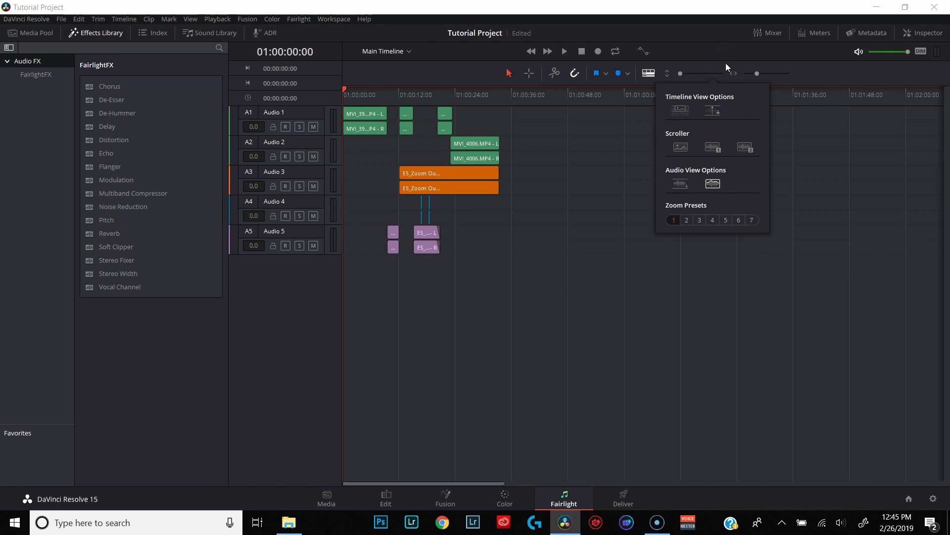
left_click(498, 135)
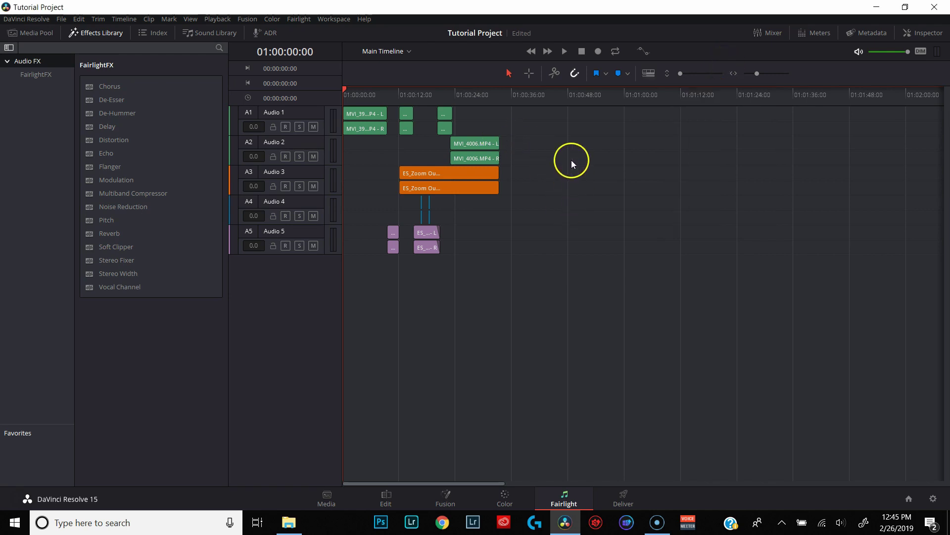
left_click(927, 34)
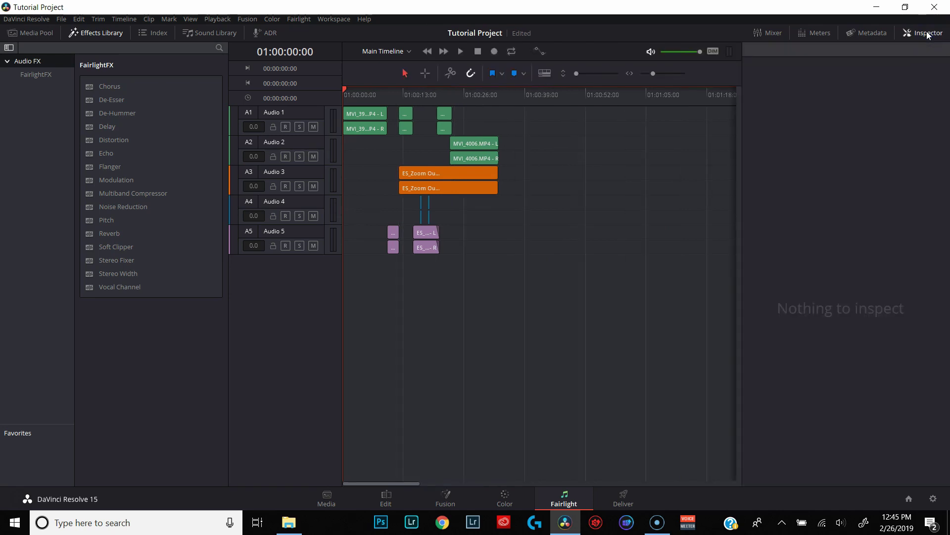
left_click(928, 34)
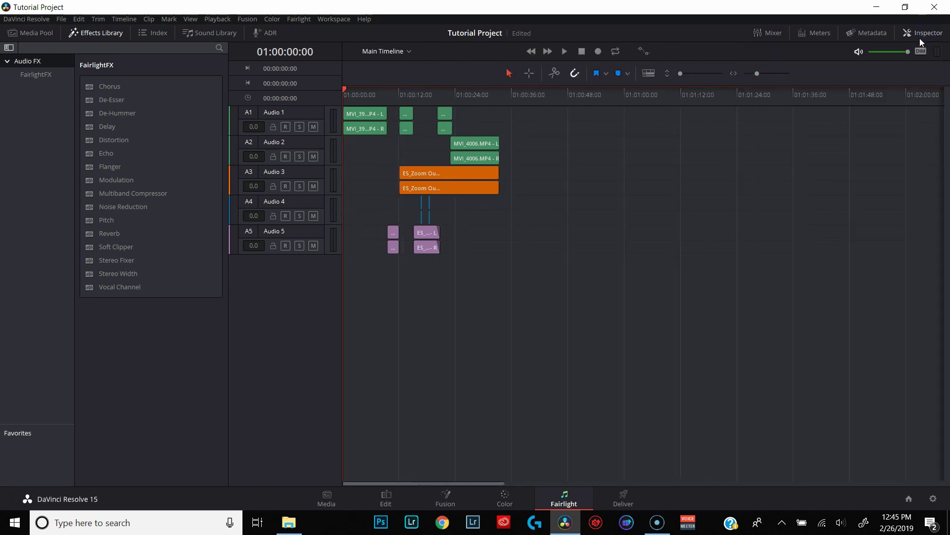
left_click(773, 32)
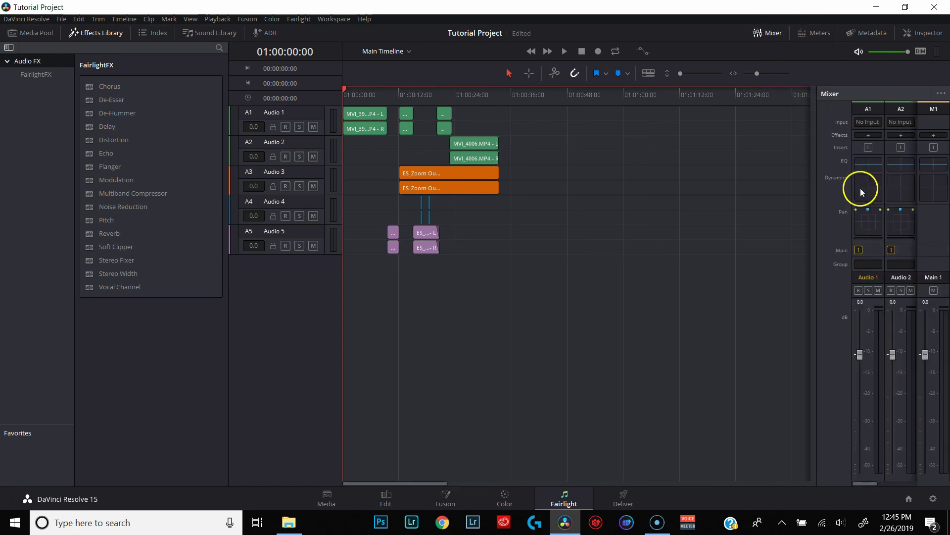
left_click(773, 33)
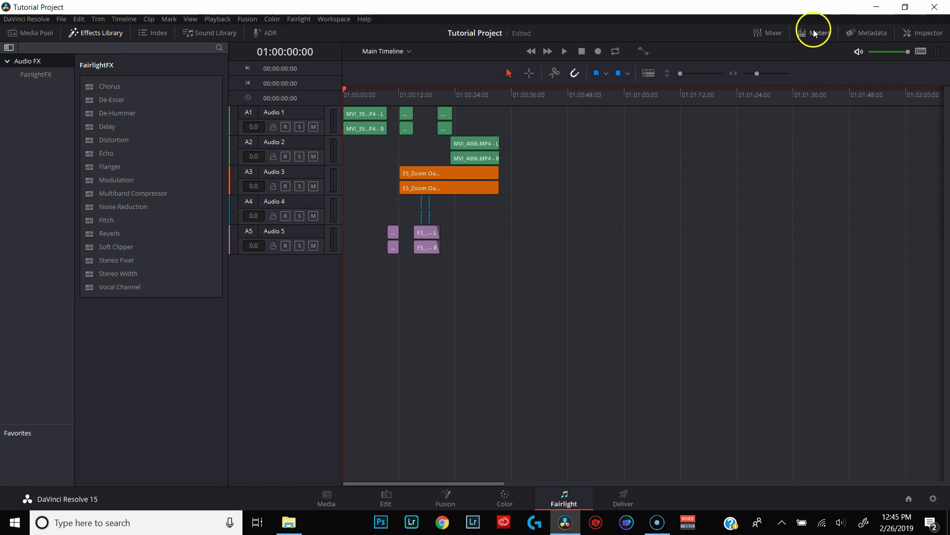
Show the audio meters and play the timeline to check the track levels
left_click(814, 33)
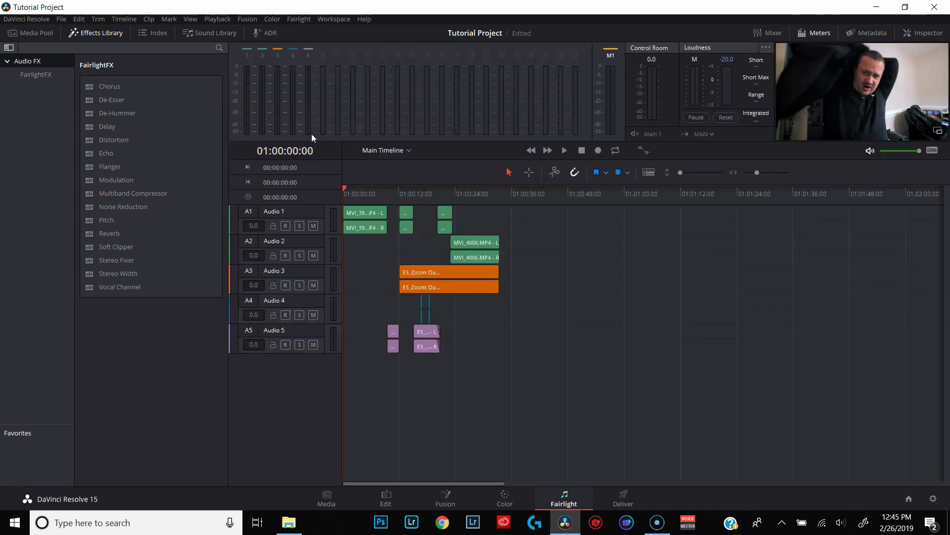
key("space")
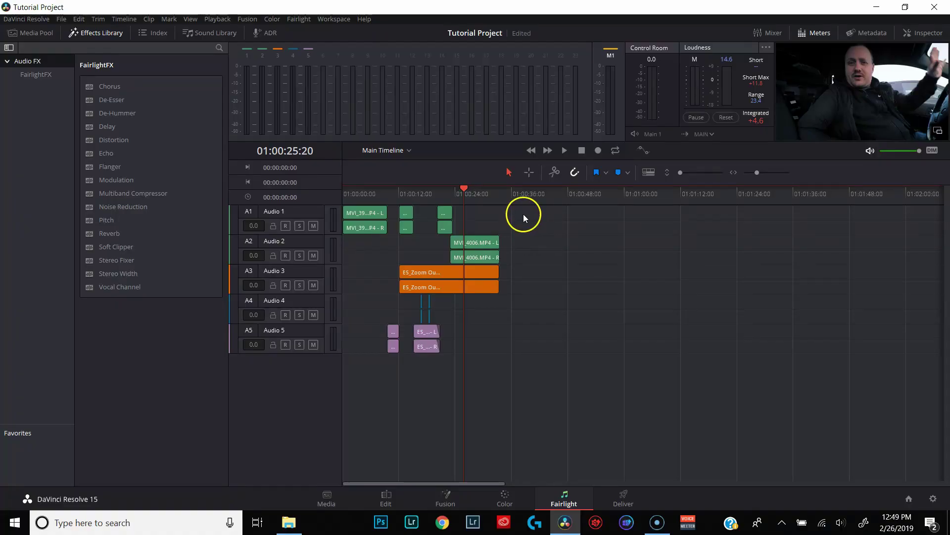
Normalize the audio levels of all clips on Audio 1 and Audio 2 to a reference level of -2 dBFS
left_click_drag(524, 214, 424, 249)
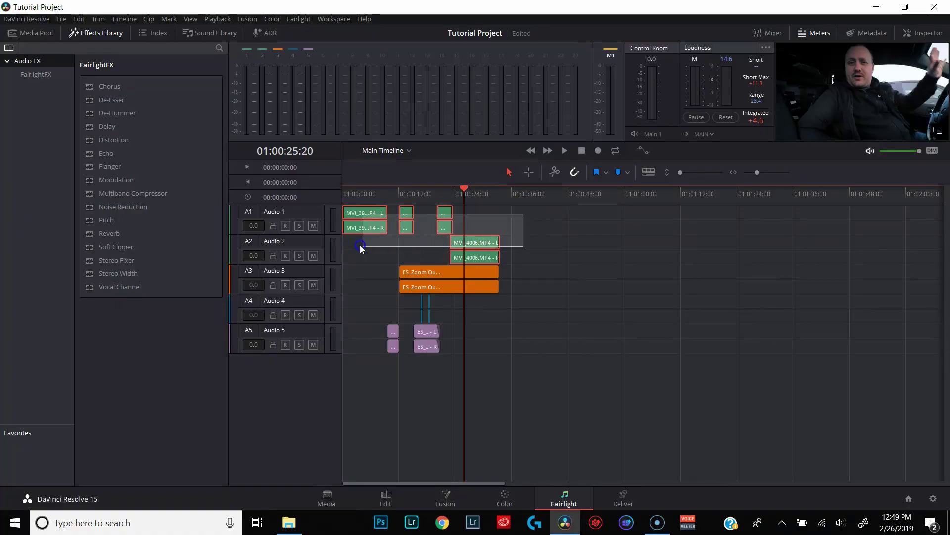
left_click_drag(343, 246, 332, 247)
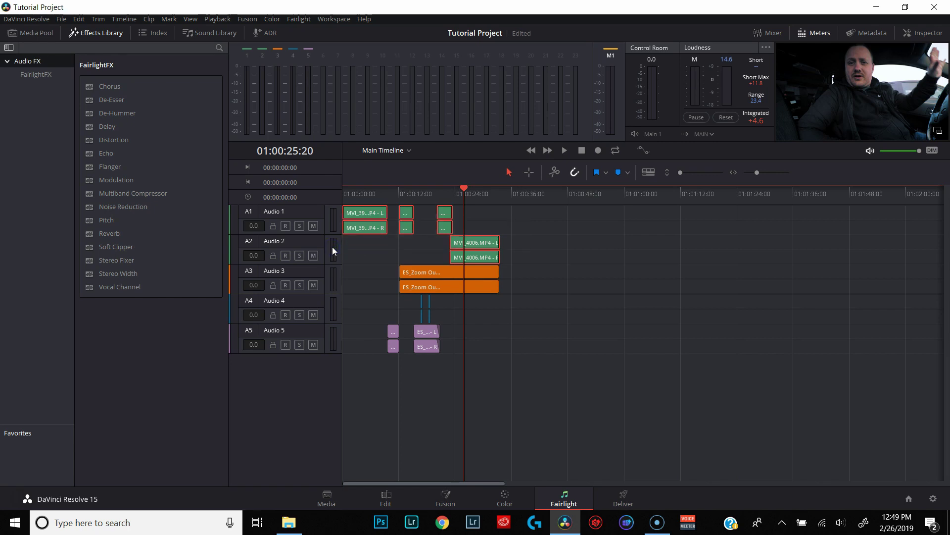
right_click(370, 228)
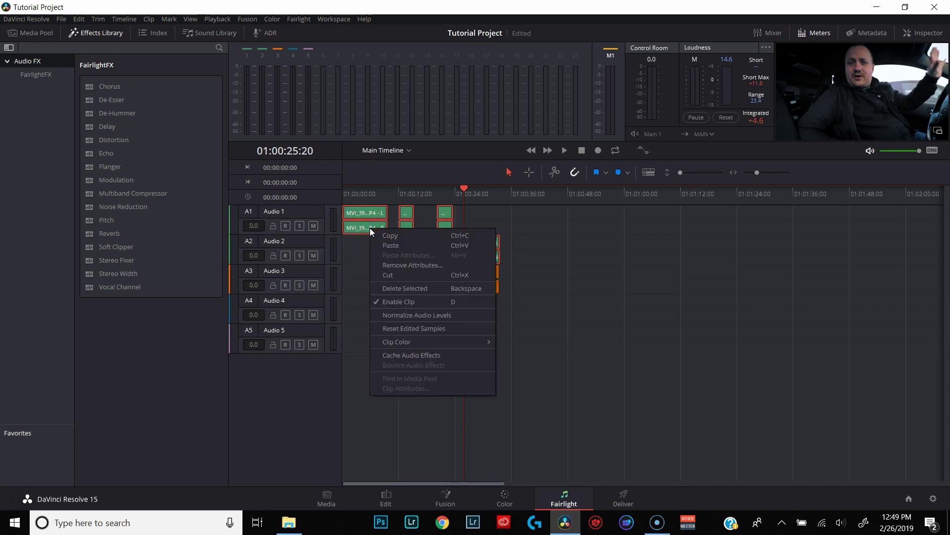
left_click(404, 316)
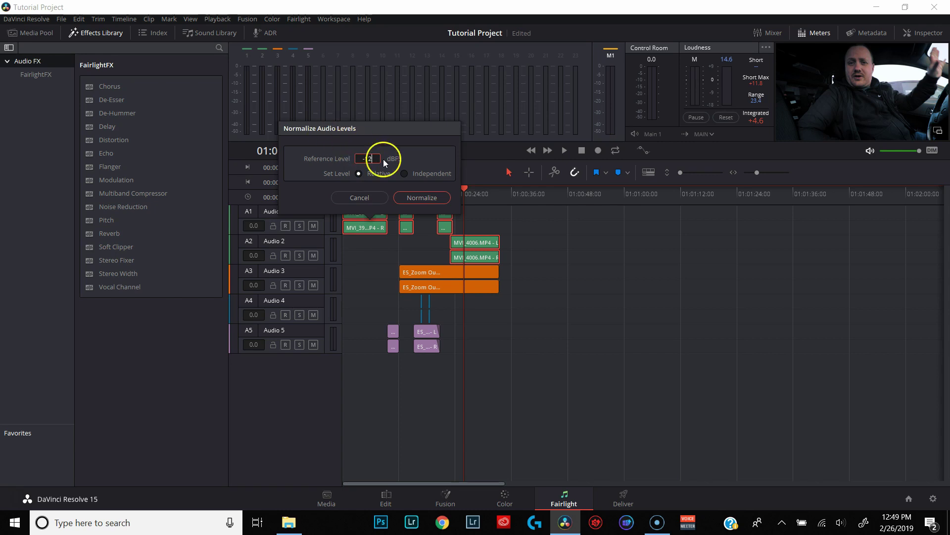
left_click(420, 200)
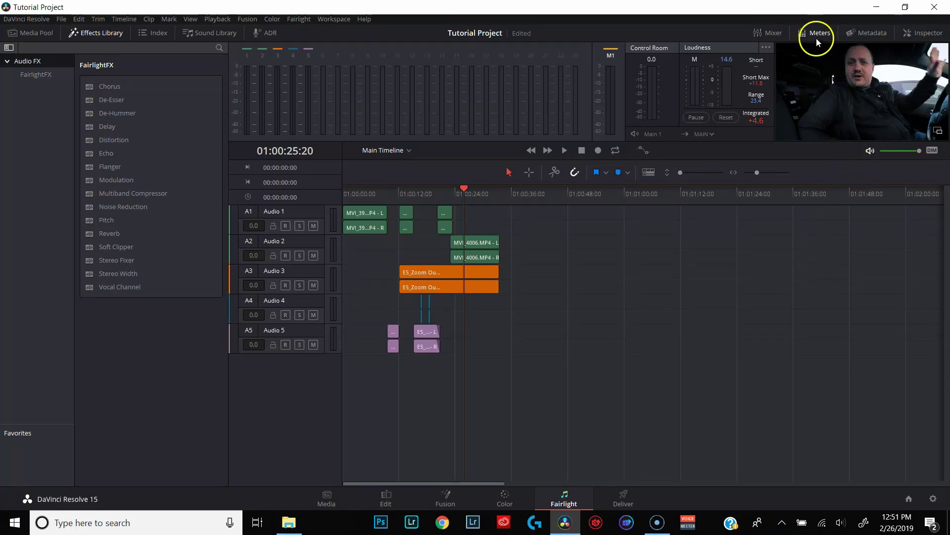
Show the Mixer and widen it until the channel strips of all five audio tracks fit
left_click(775, 32)
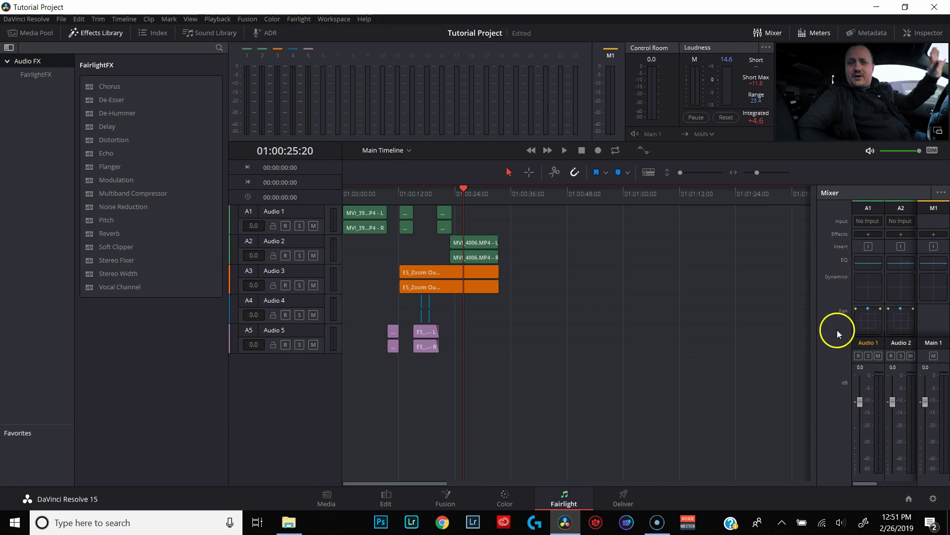
left_click_drag(817, 346, 576, 353)
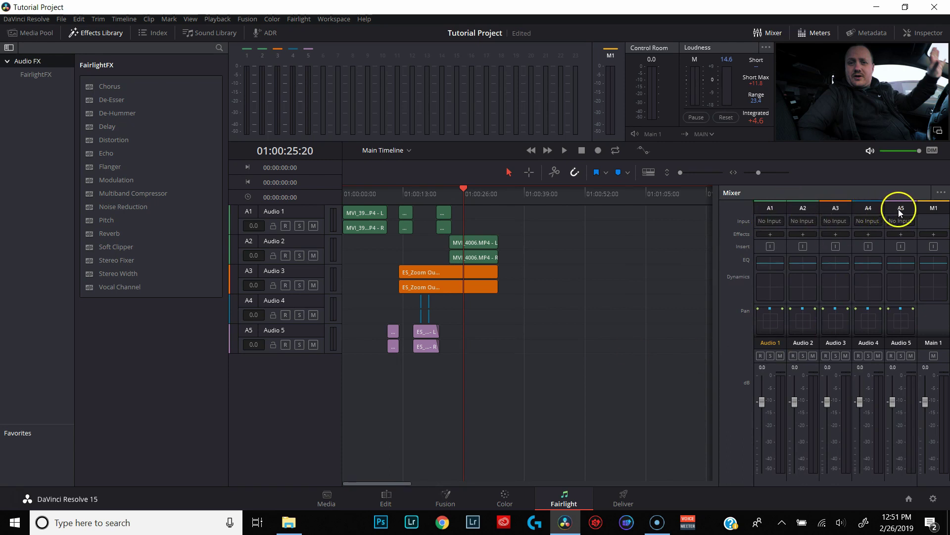
Enable the Limiter in Audio 1's dynamics with threshold -15, attack 0.70 and release 50, and raise the make-up gain to 14.0
double_click(764, 281)
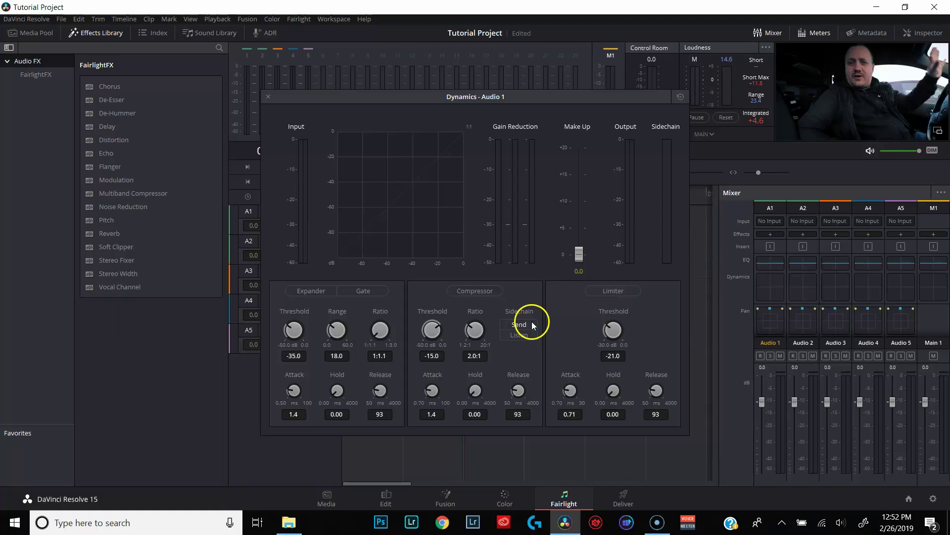
left_click(611, 292)
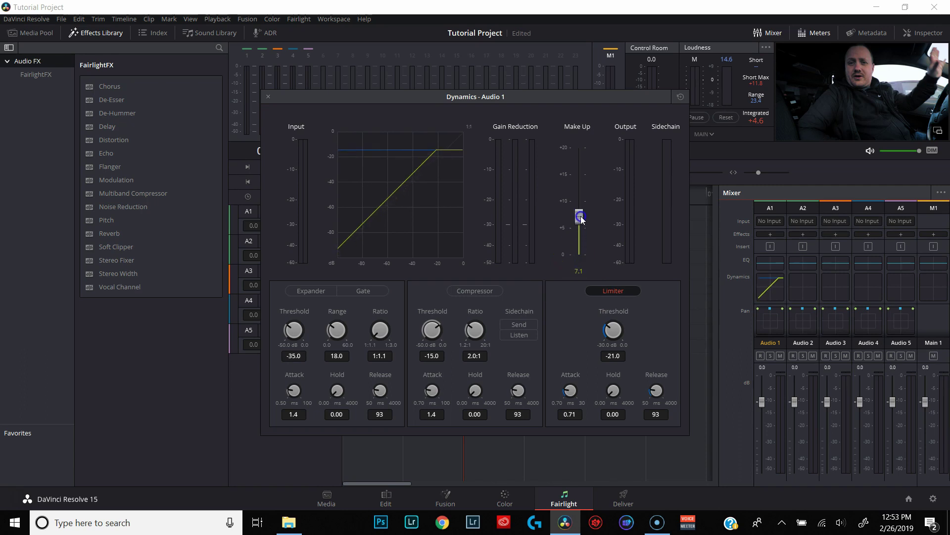
left_click_drag(581, 191, 580, 180)
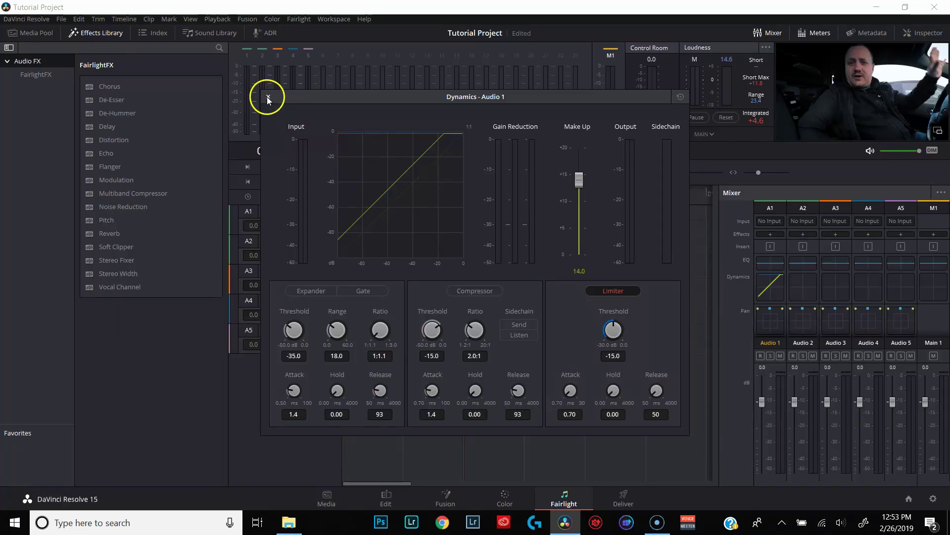
left_click(268, 98)
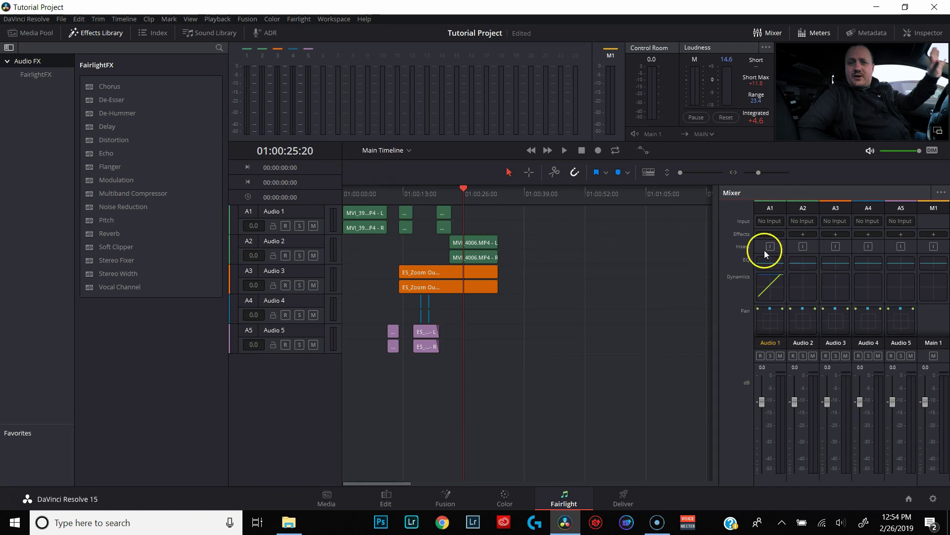
Enable the low-cut Band 1 and high-cut Band 6 filters in Audio 1's equalizer
left_click(771, 262)
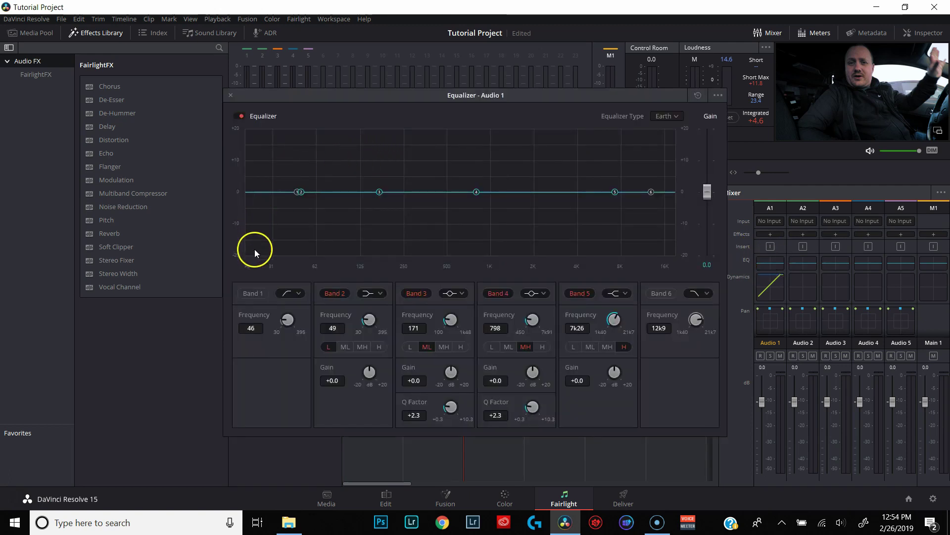
left_click(253, 294)
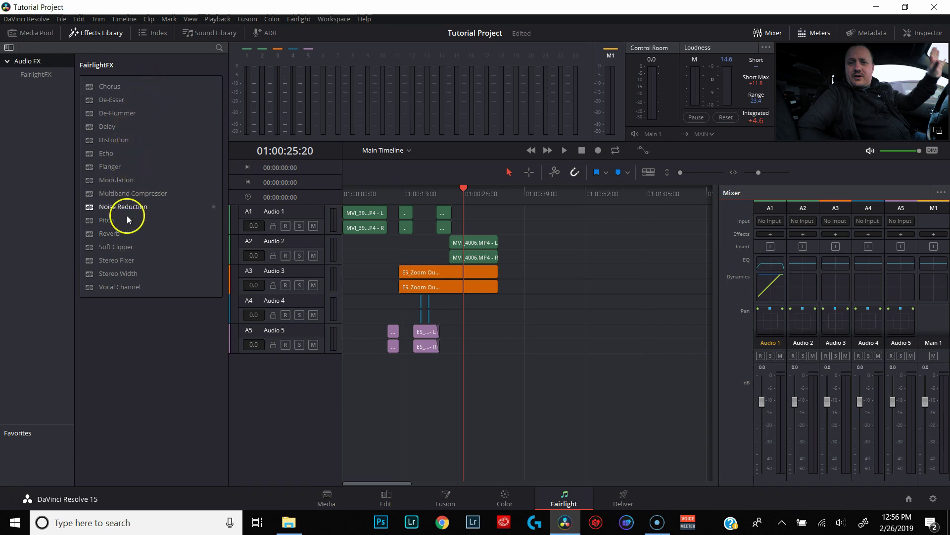
Add the Vocal Channel effect to the Audio 1 track and apply its At the Desk preset
left_click_drag(123, 285, 290, 210)
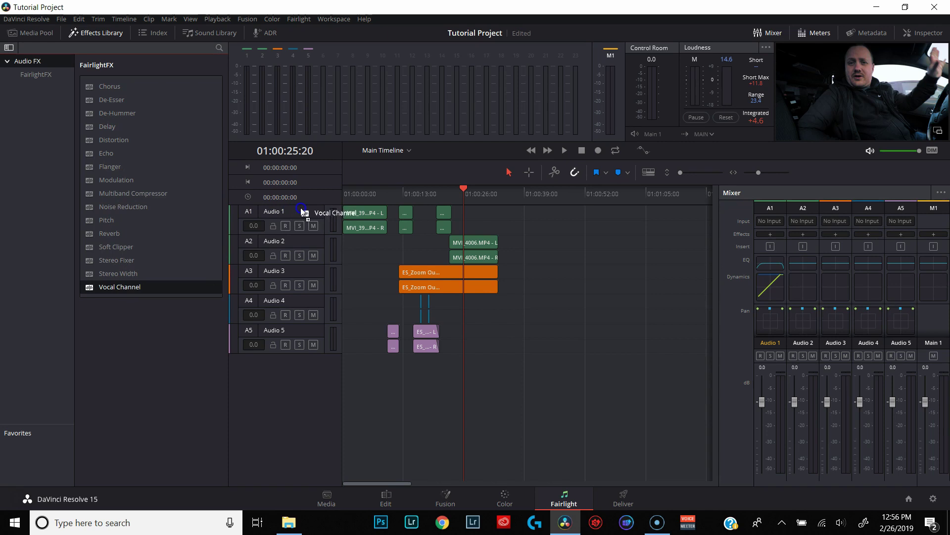
left_click_drag(304, 214, 303, 213)
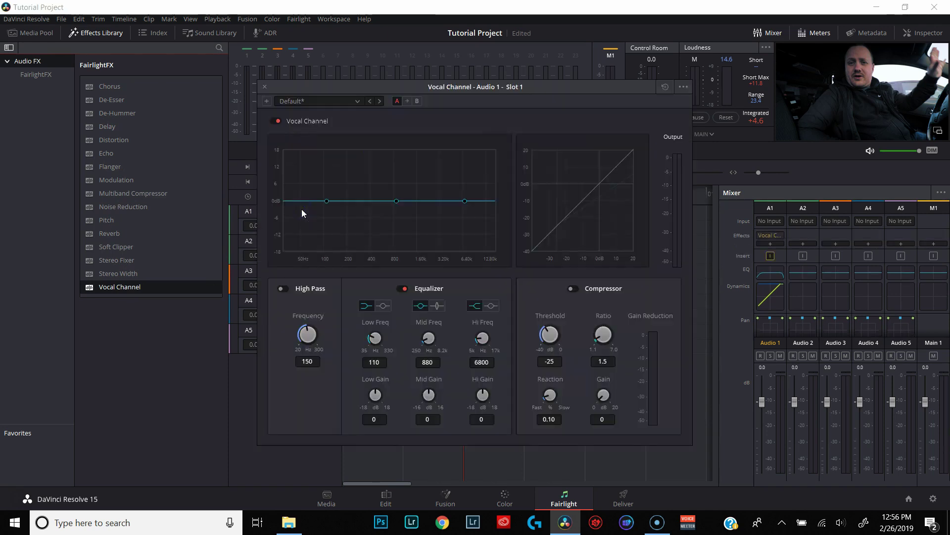
left_click(357, 101)
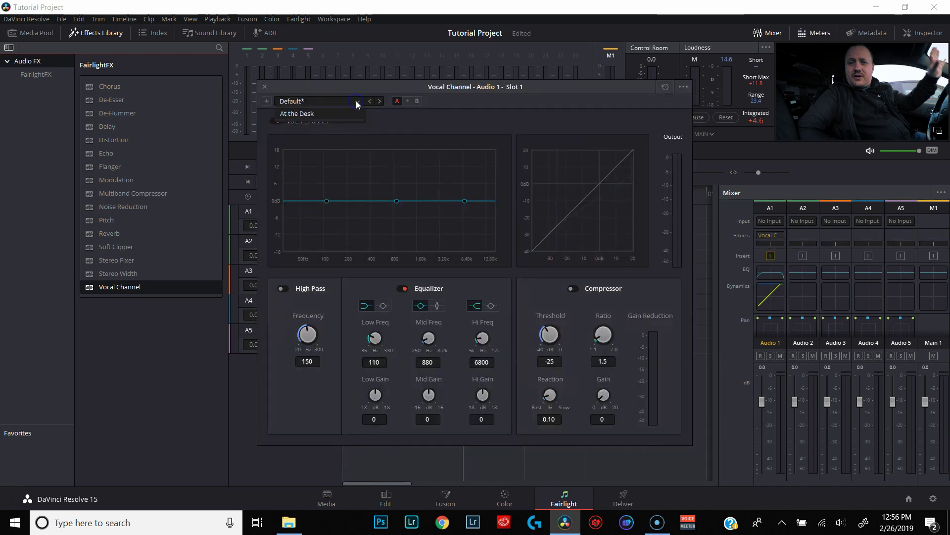
left_click(308, 114)
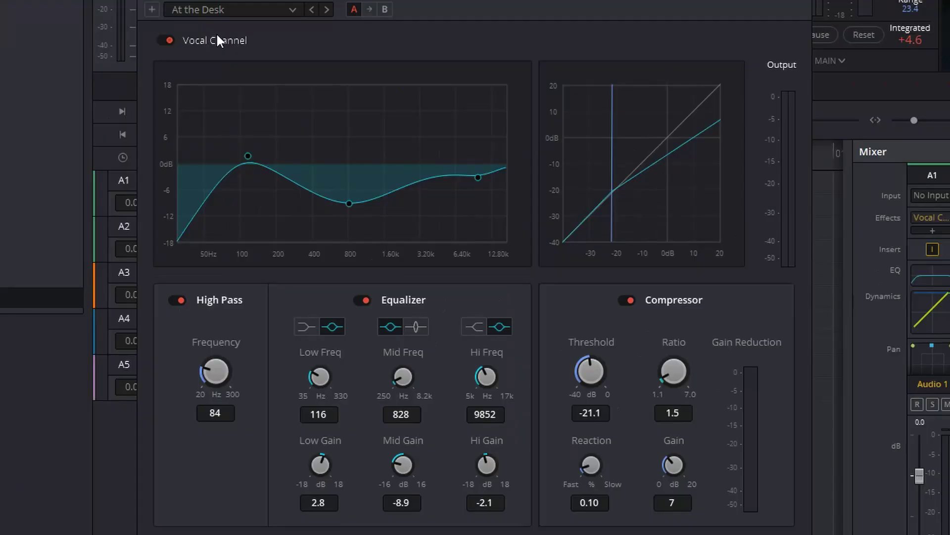
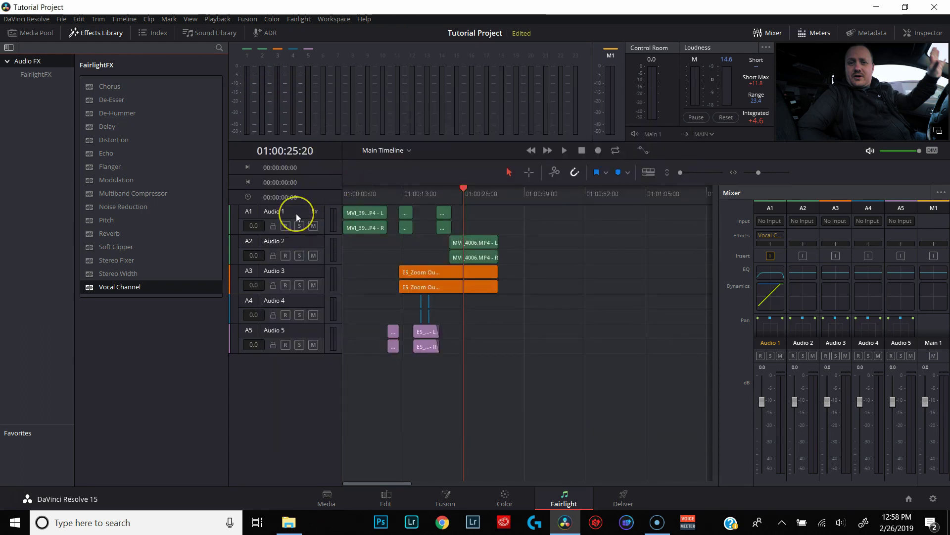
Copy all track attributes of Audio 1, including EQ, dynamics and plugins, onto the Audio 2 track
right_click(296, 213)
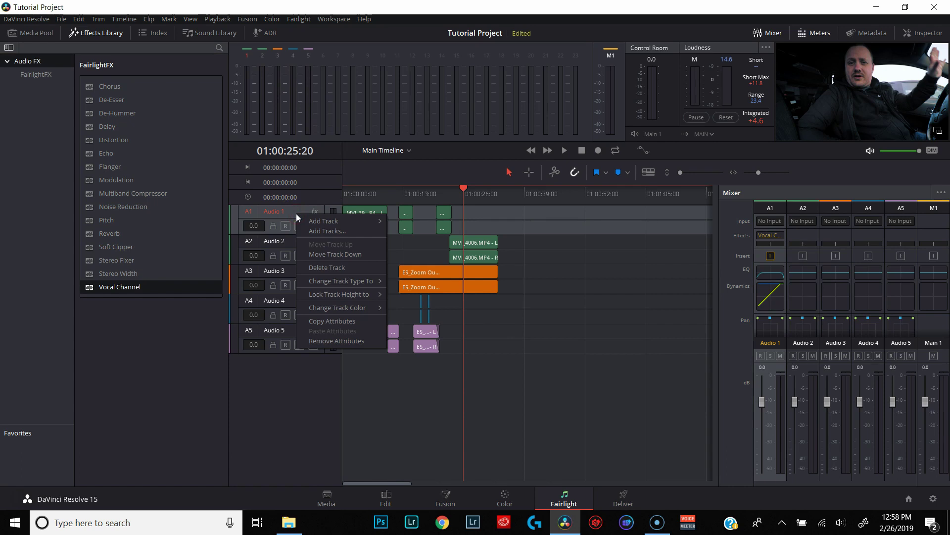
left_click(333, 321)
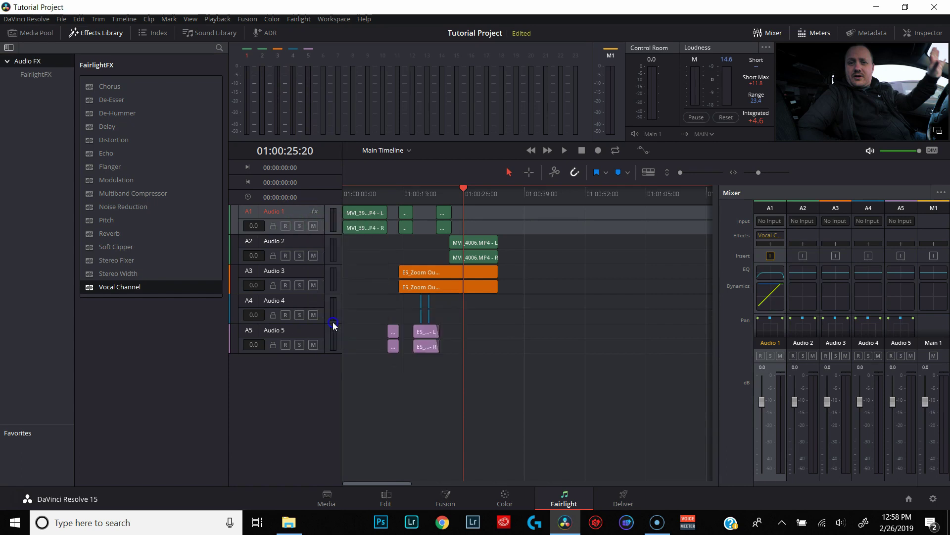
right_click(295, 241)
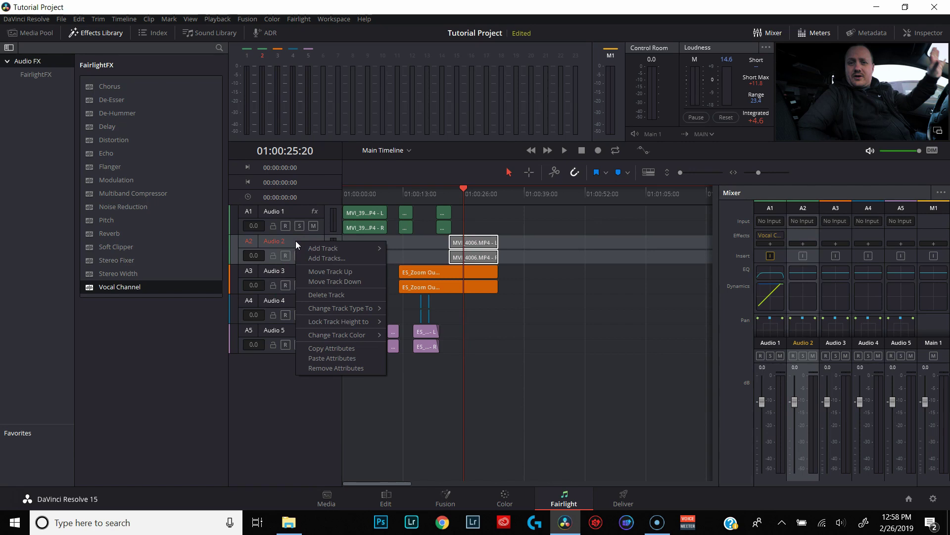
left_click(325, 357)
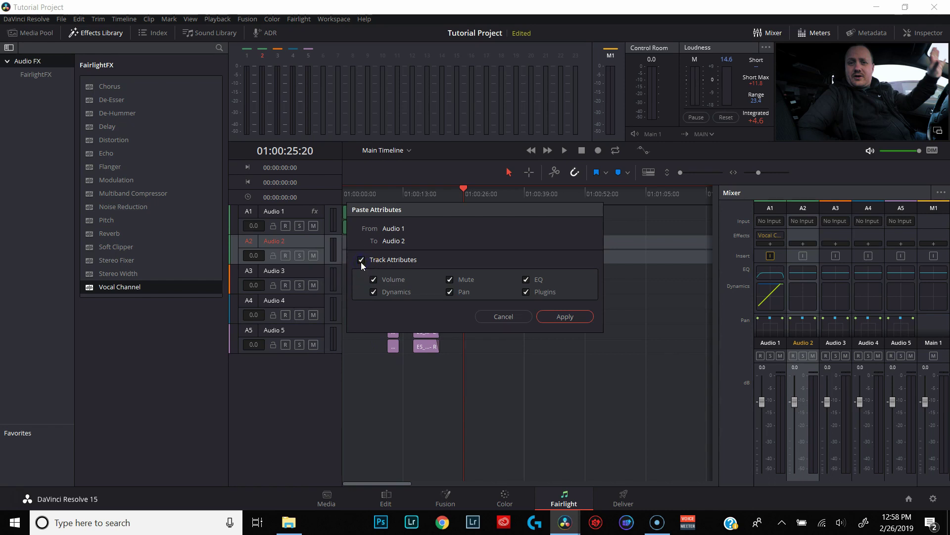
left_click(572, 317)
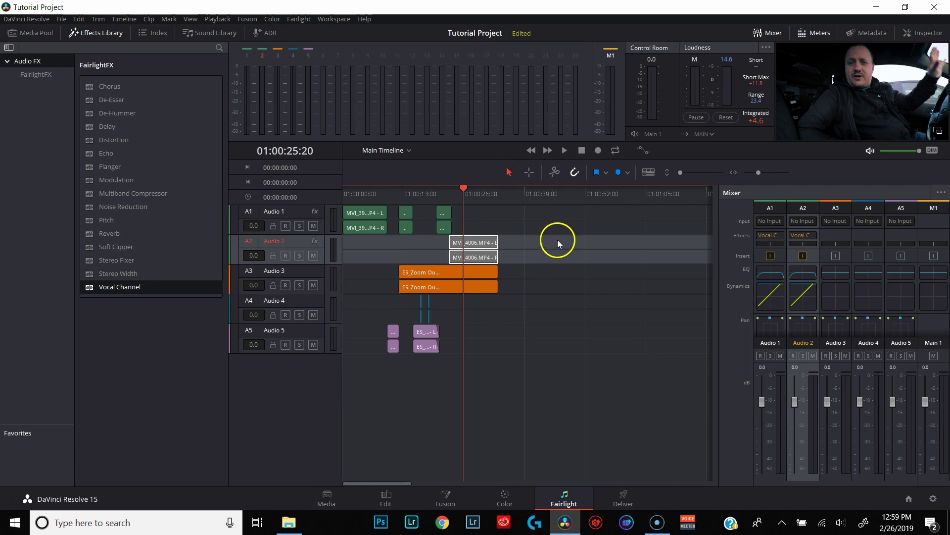
Play the timeline from the start to check the processed dialogue levels, and stop playback
left_click(341, 194)
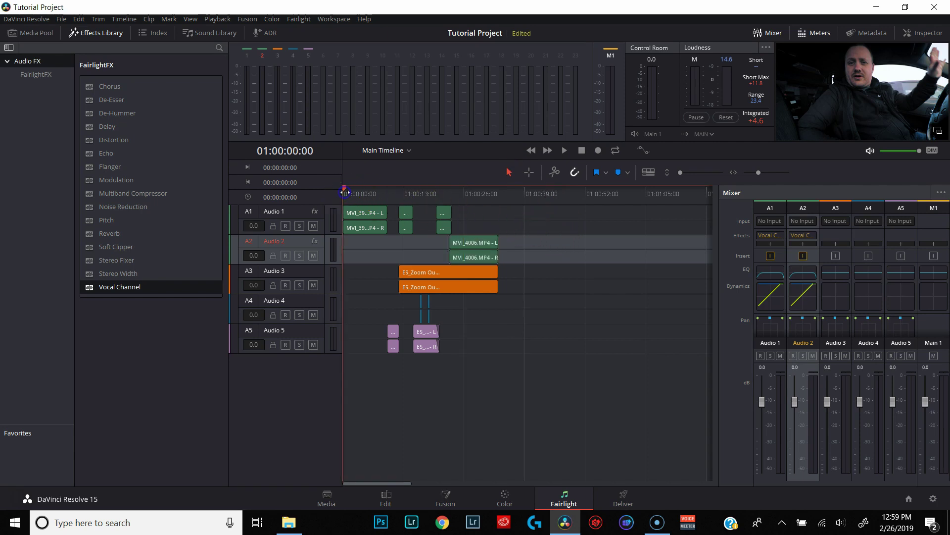
key("space")
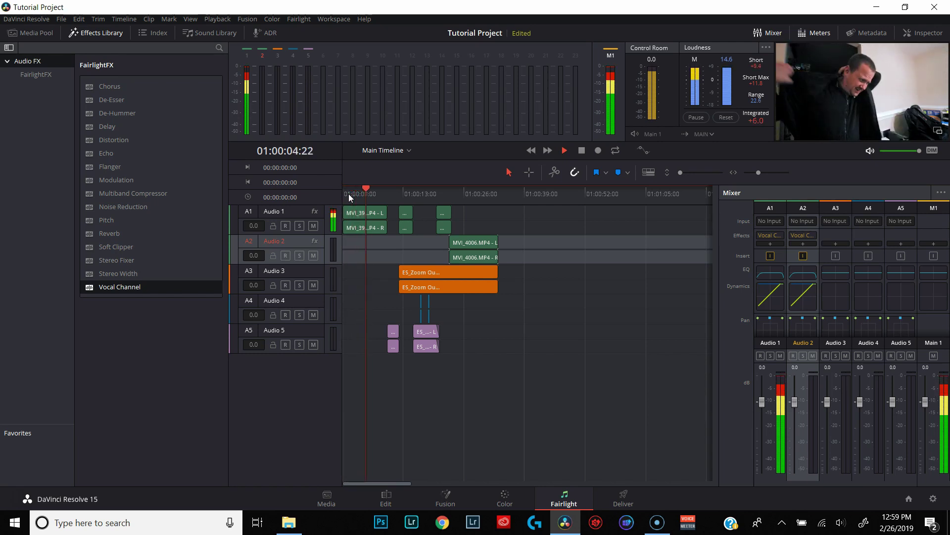
key("space")
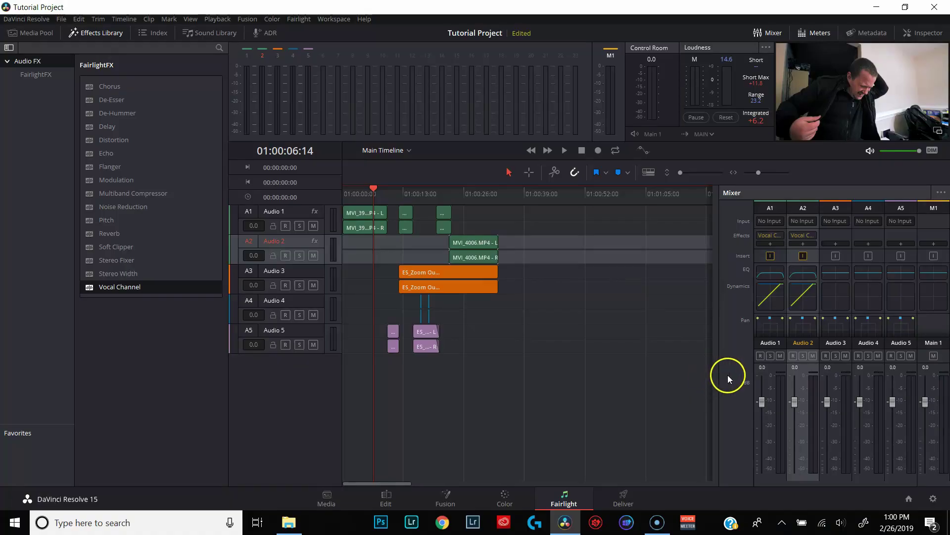
Open the Inspector for the Audio 2 track
left_click(924, 33)
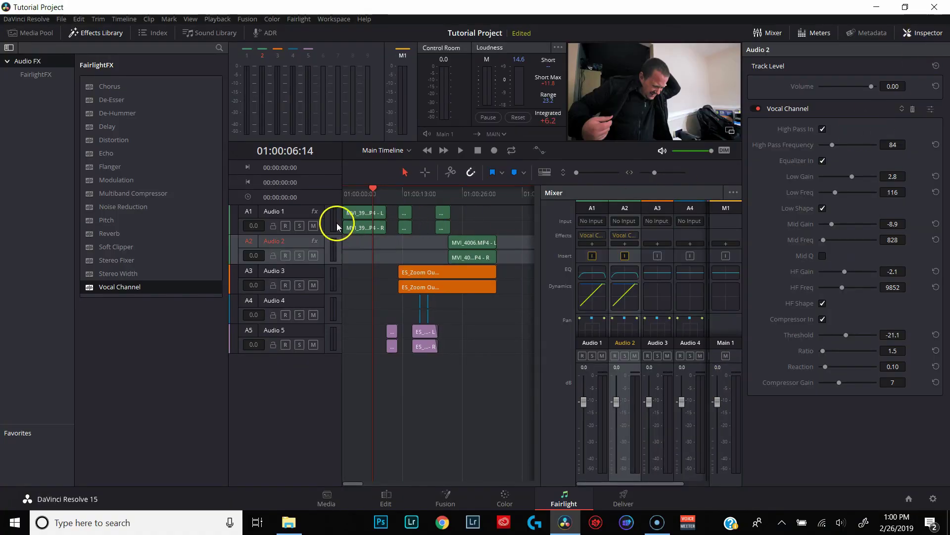
Set the track volume of Audio 1 to -10
left_click(298, 213)
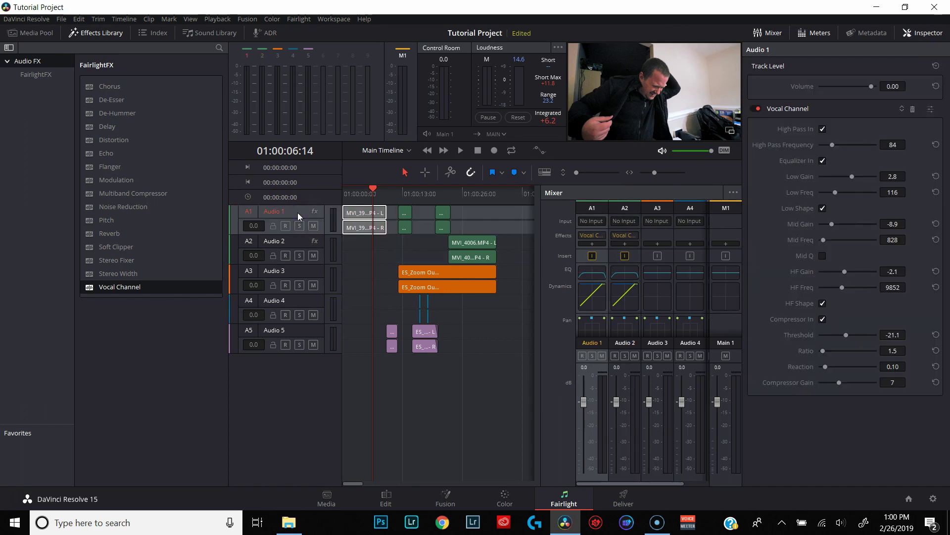
left_click(892, 87)
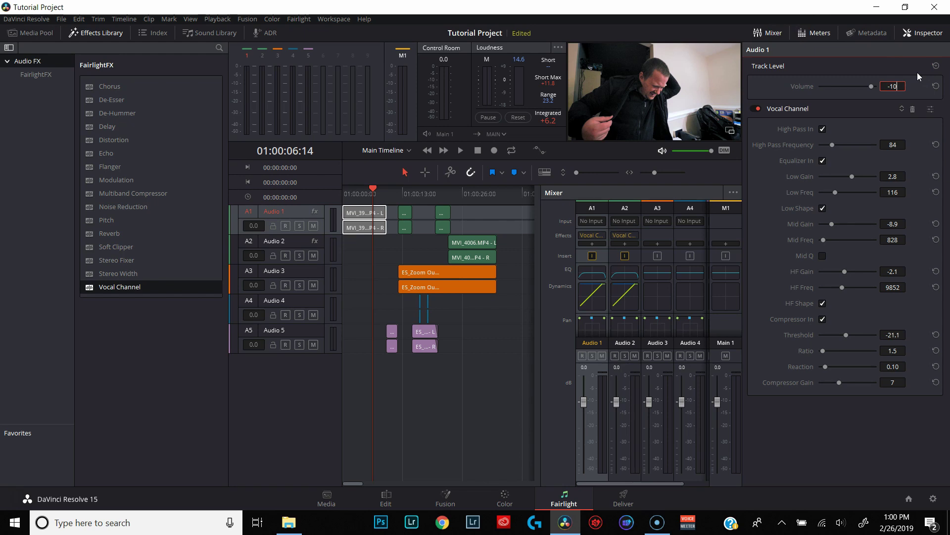
key("Return")
Play the timeline from the start to check the Audio 1 level, stop playback and clear the selection
left_click_drag(371, 187, 294, 207)
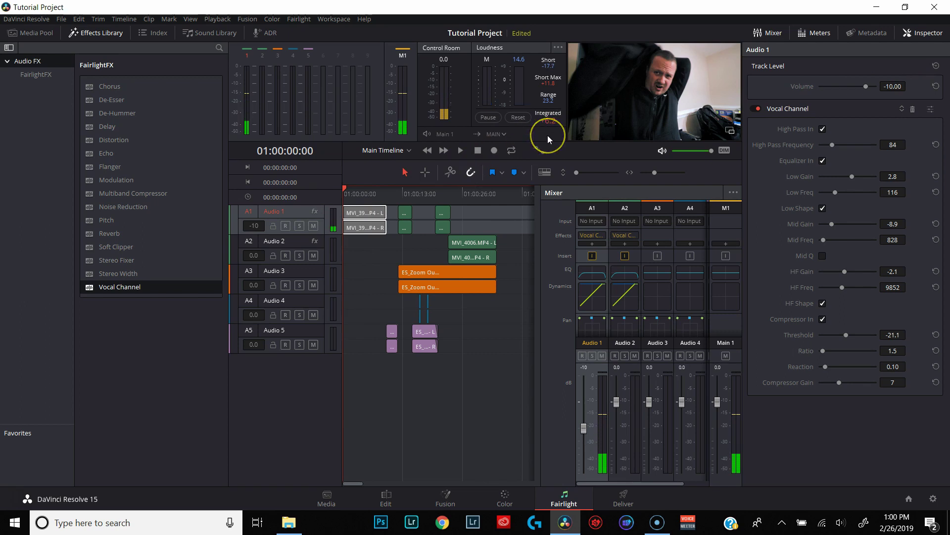
key("space")
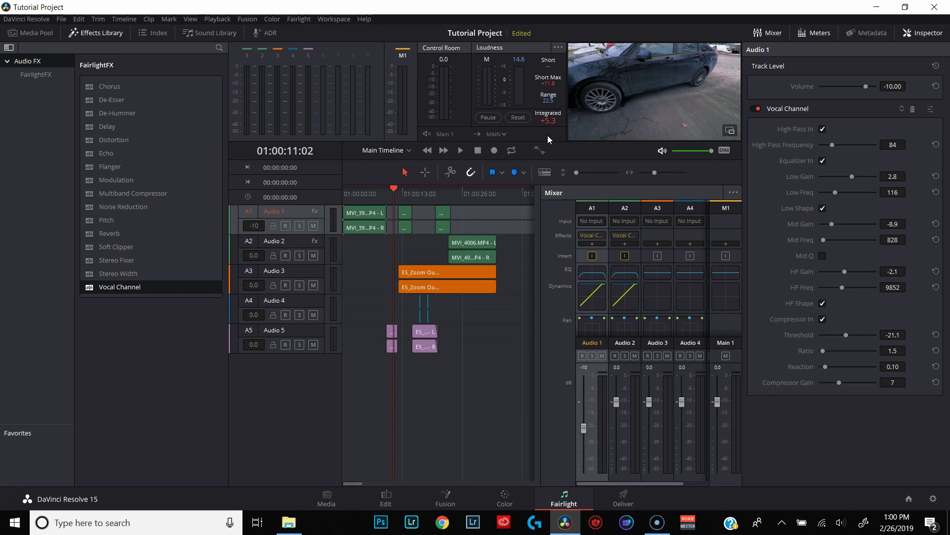
left_click(524, 231)
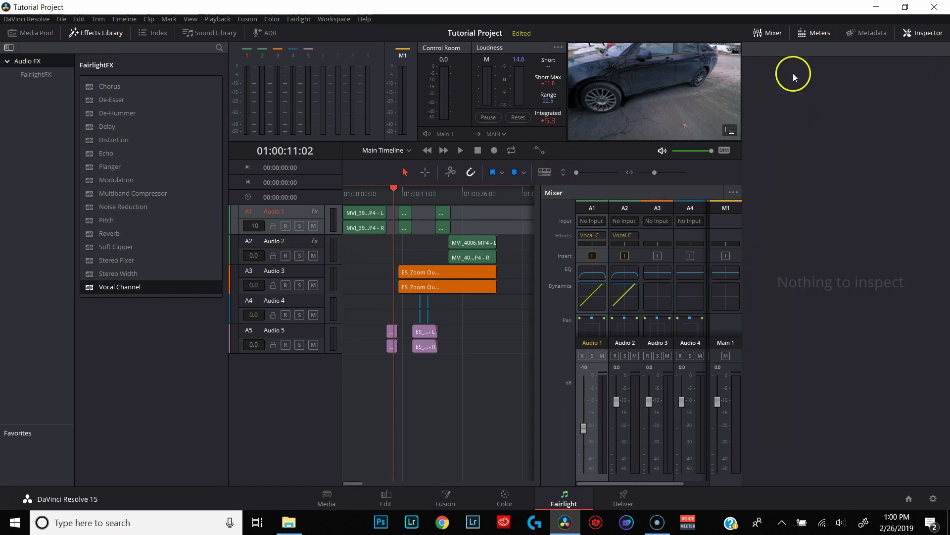
Set the track volume of Audio 2 to -10
left_click(878, 89)
left_click(880, 88)
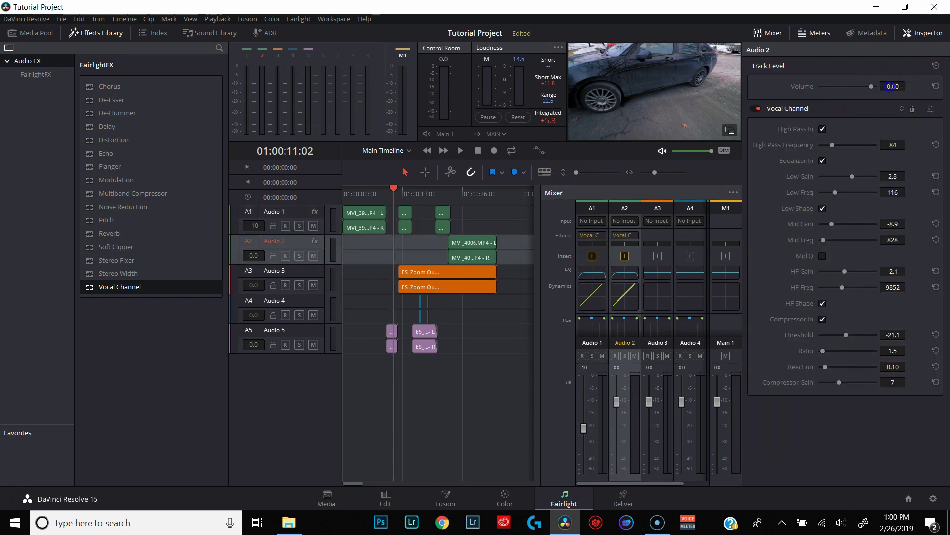
key("BackSpace")
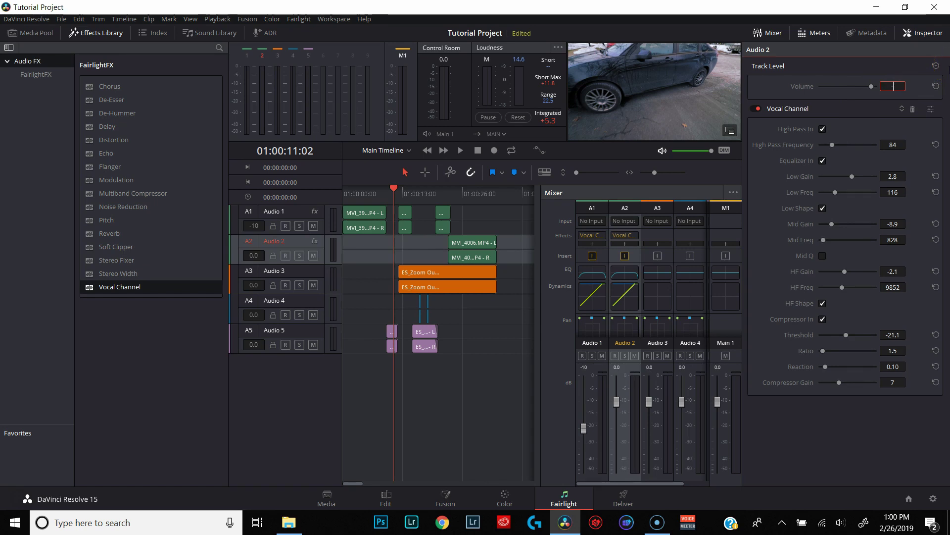
key("Return")
Set the track volume of the music track, Audio 3, to -12
left_click(308, 272)
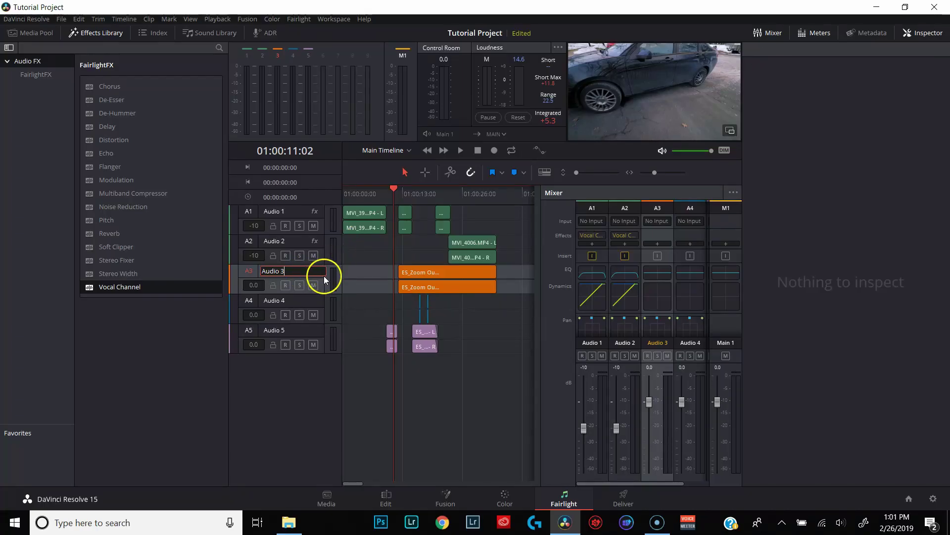
left_click(322, 284)
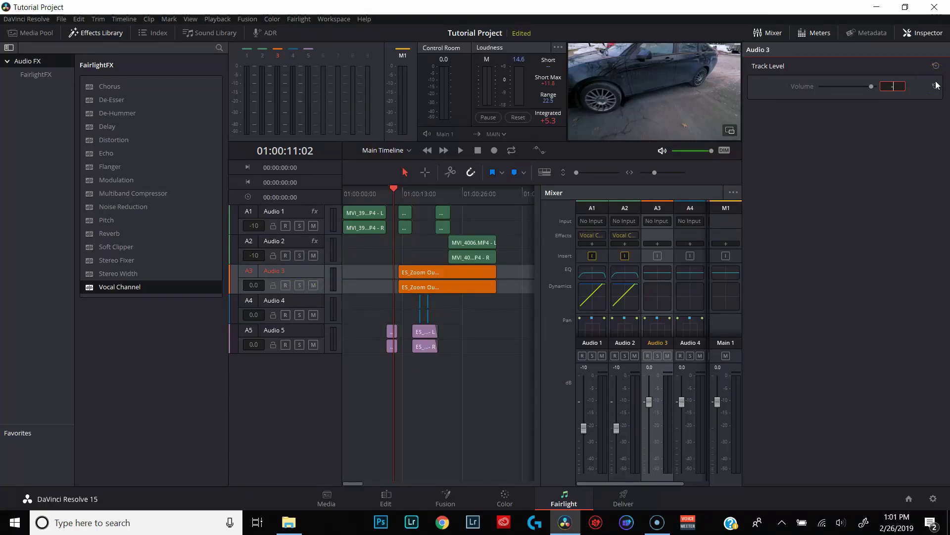
key("Return")
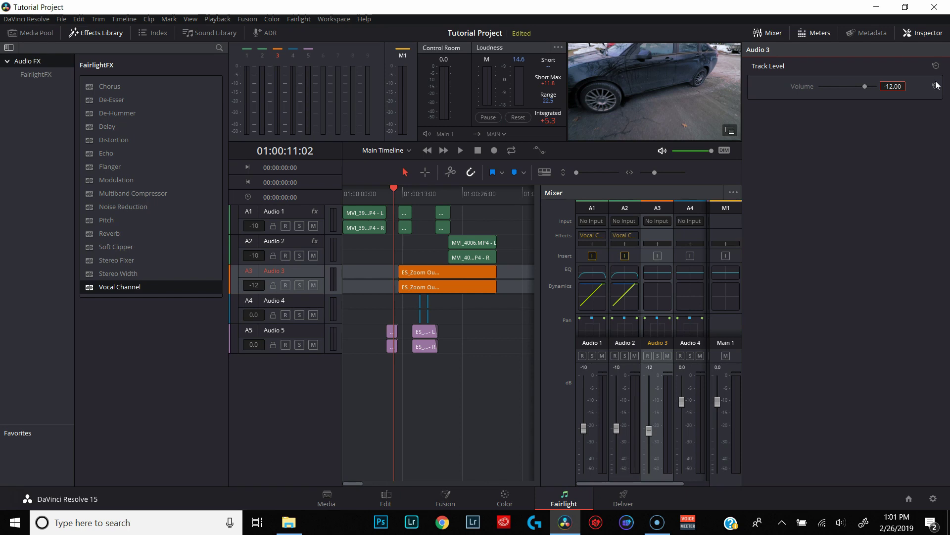
Set the track volume of Audio 4 to -10
left_click(300, 303)
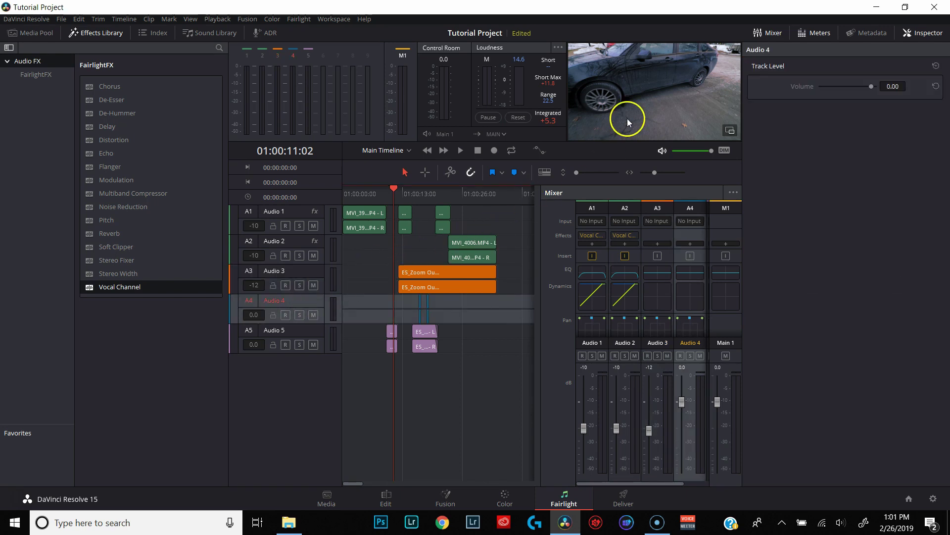
left_click(893, 86)
type("-10")
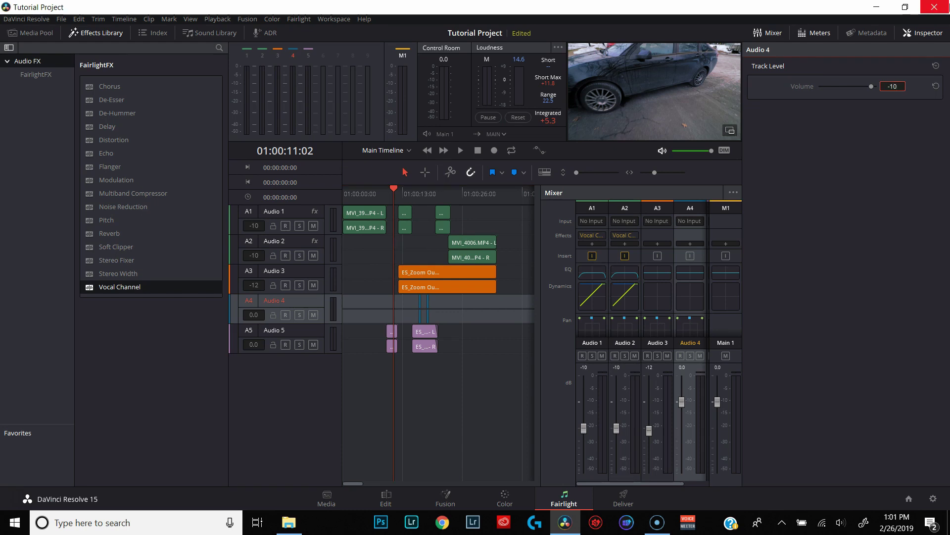
Select both ambience clips on the Audio 5 track and normalize their audio levels
left_click(300, 330)
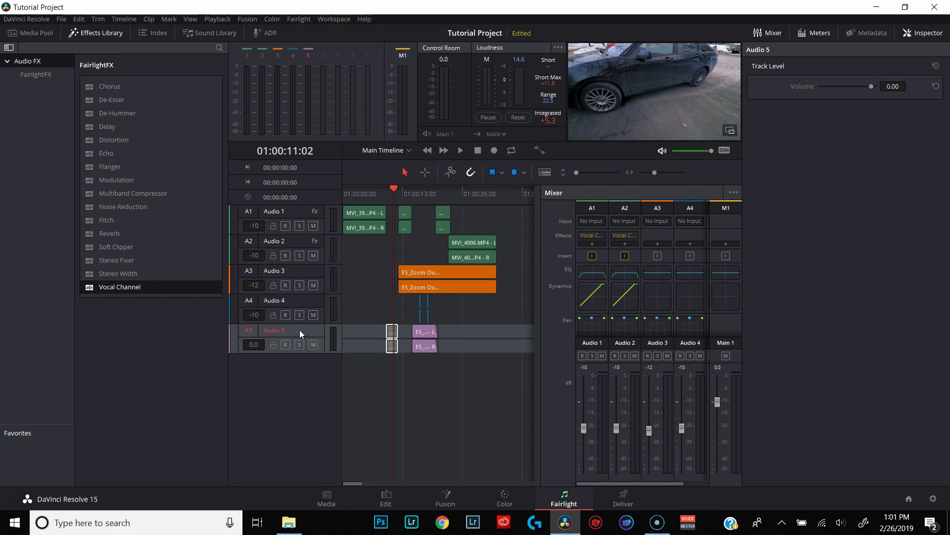
left_click(385, 197)
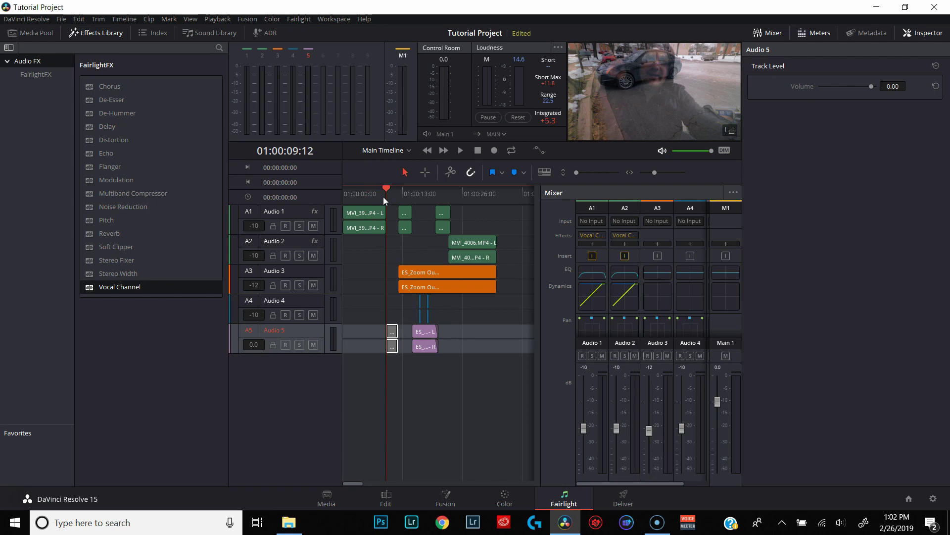
right_click(429, 331)
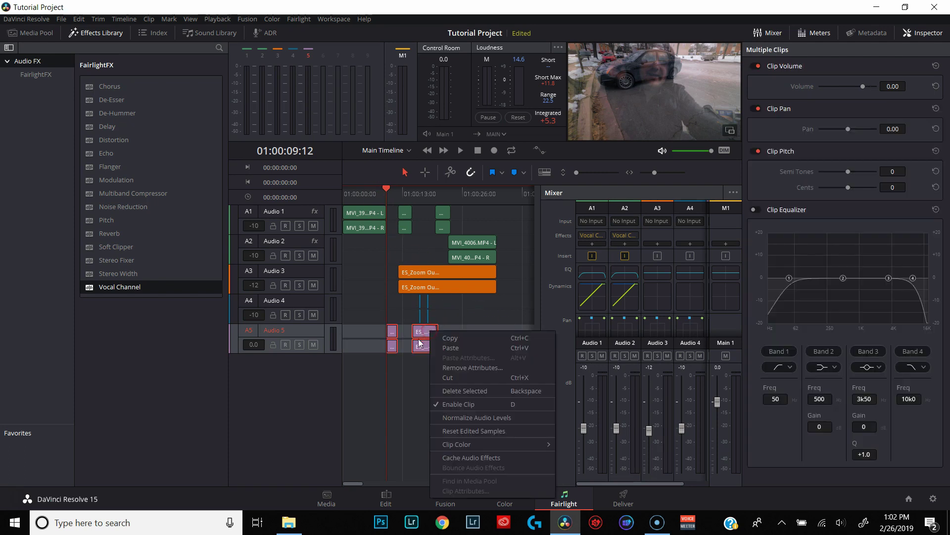
left_click(467, 417)
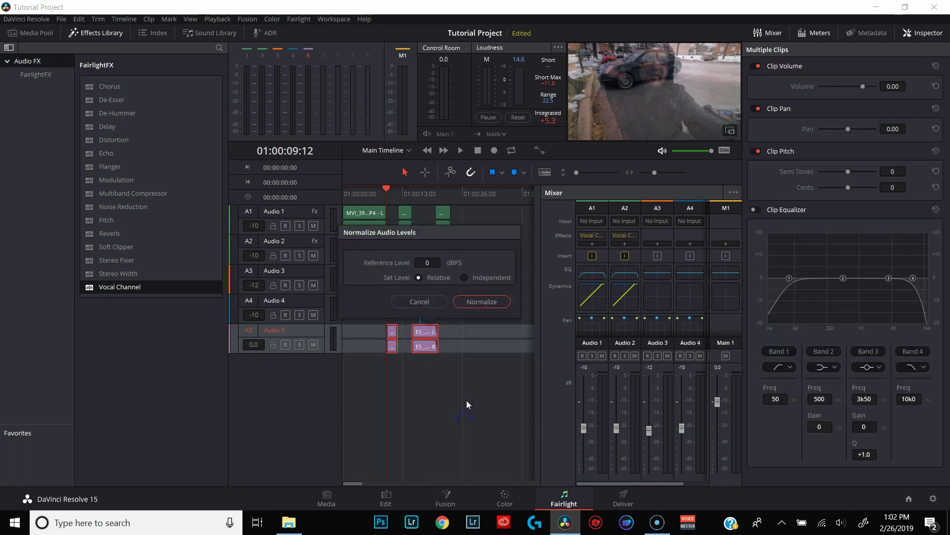
left_click(434, 262)
left_click(478, 301)
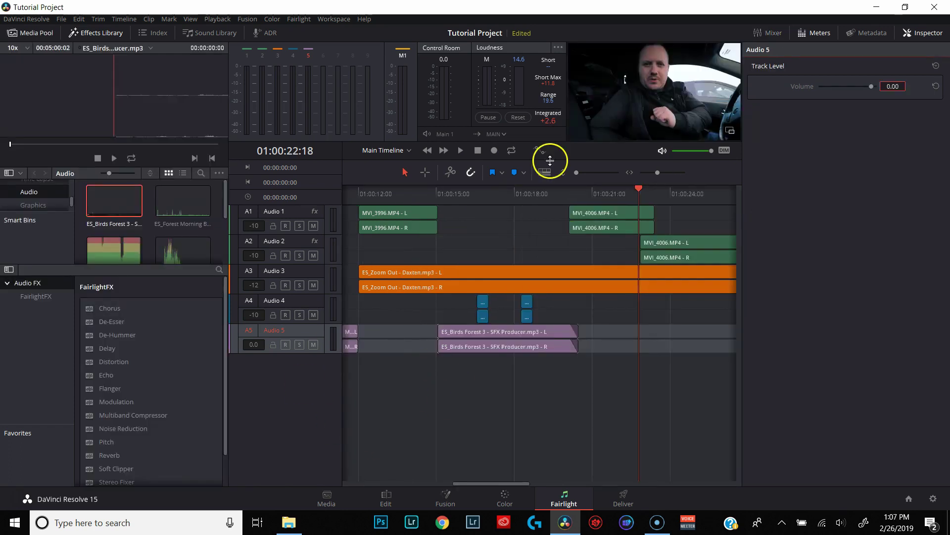
Open the track volume value of Audio 5 for editing
left_click(892, 87)
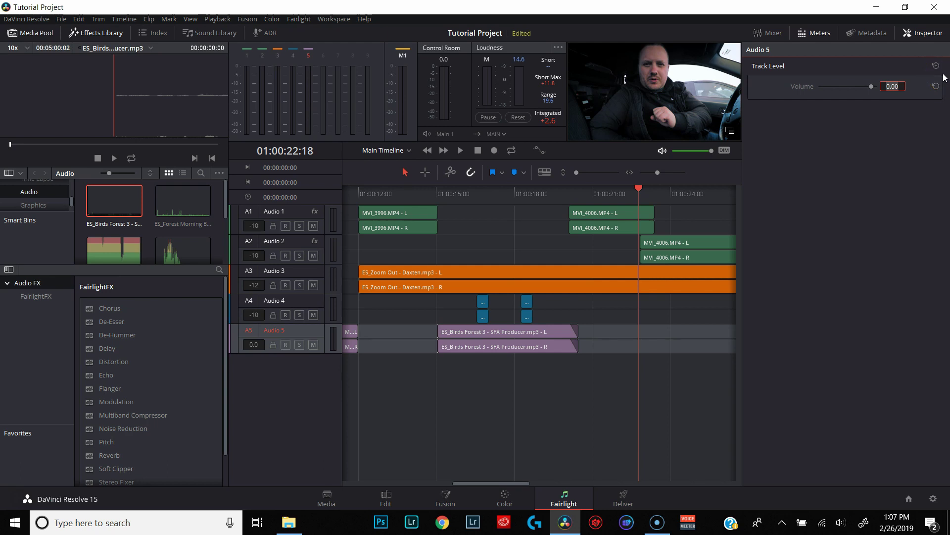